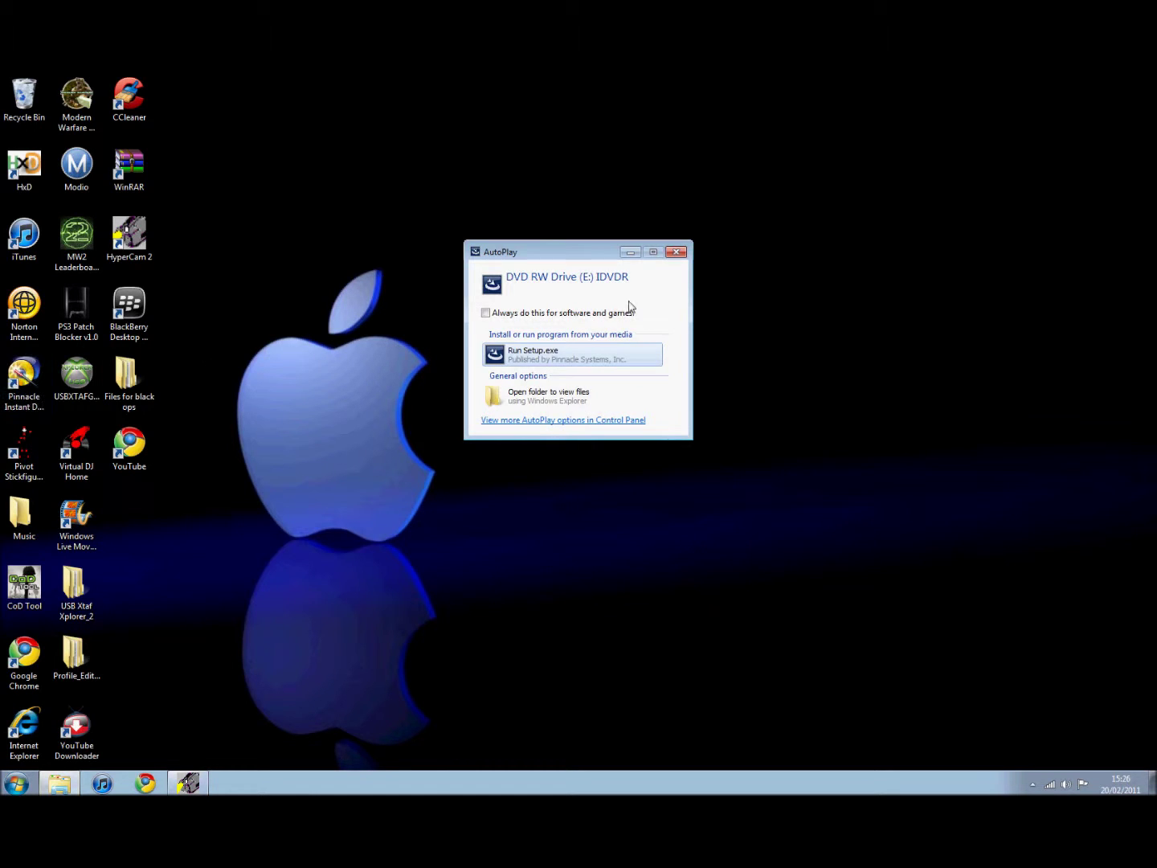
Step: Dismiss the AutoPlay disc prompt and close the Instant DVD Recorder window
left_click(679, 253)
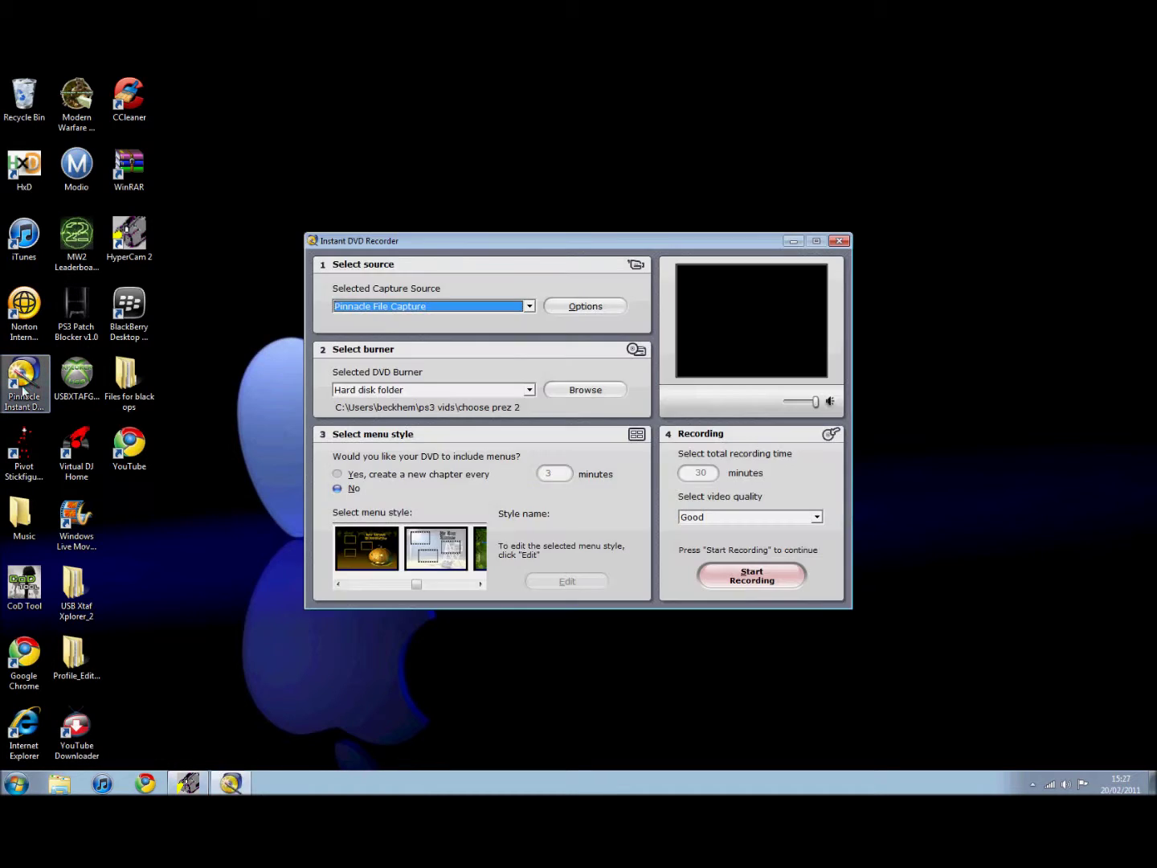
left_click(844, 243)
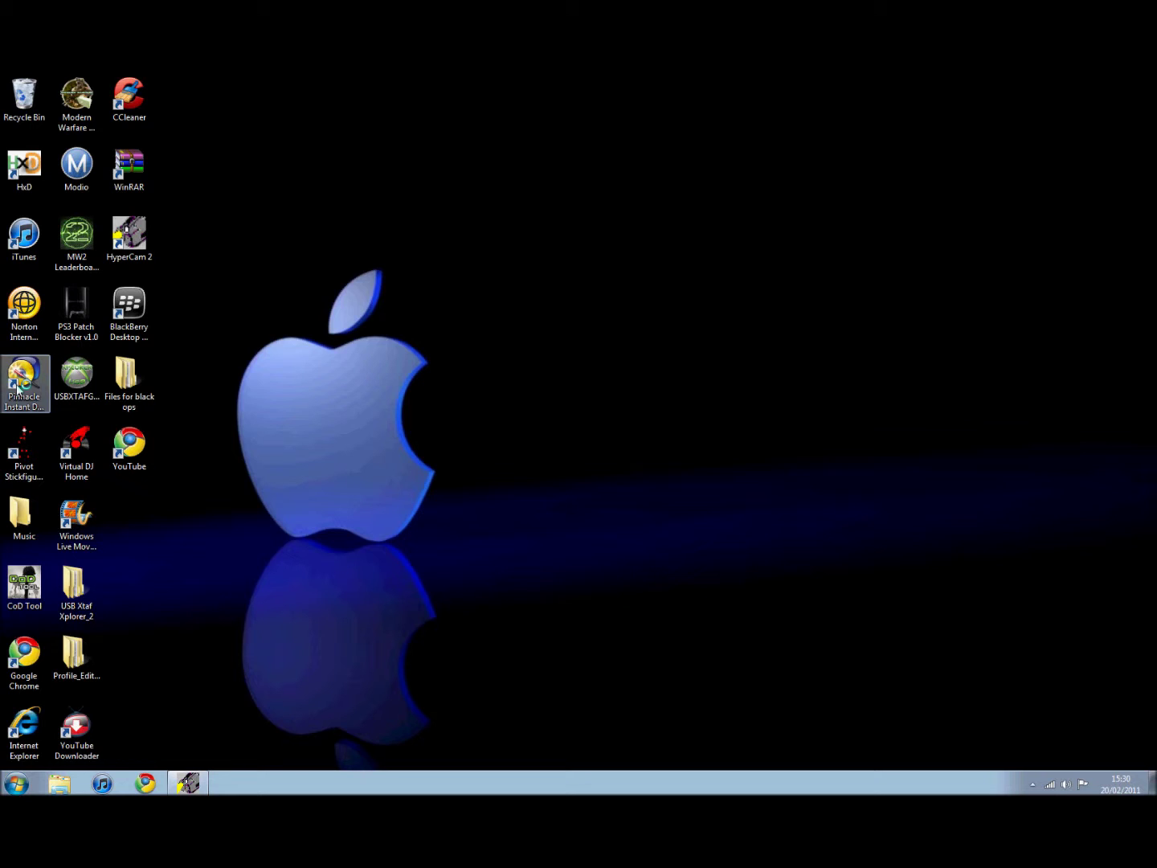
Step: Launch Instant DVD Recorder from its desktop shortcut, with Dazzle DVC100 as capture source
double_click(23, 380)
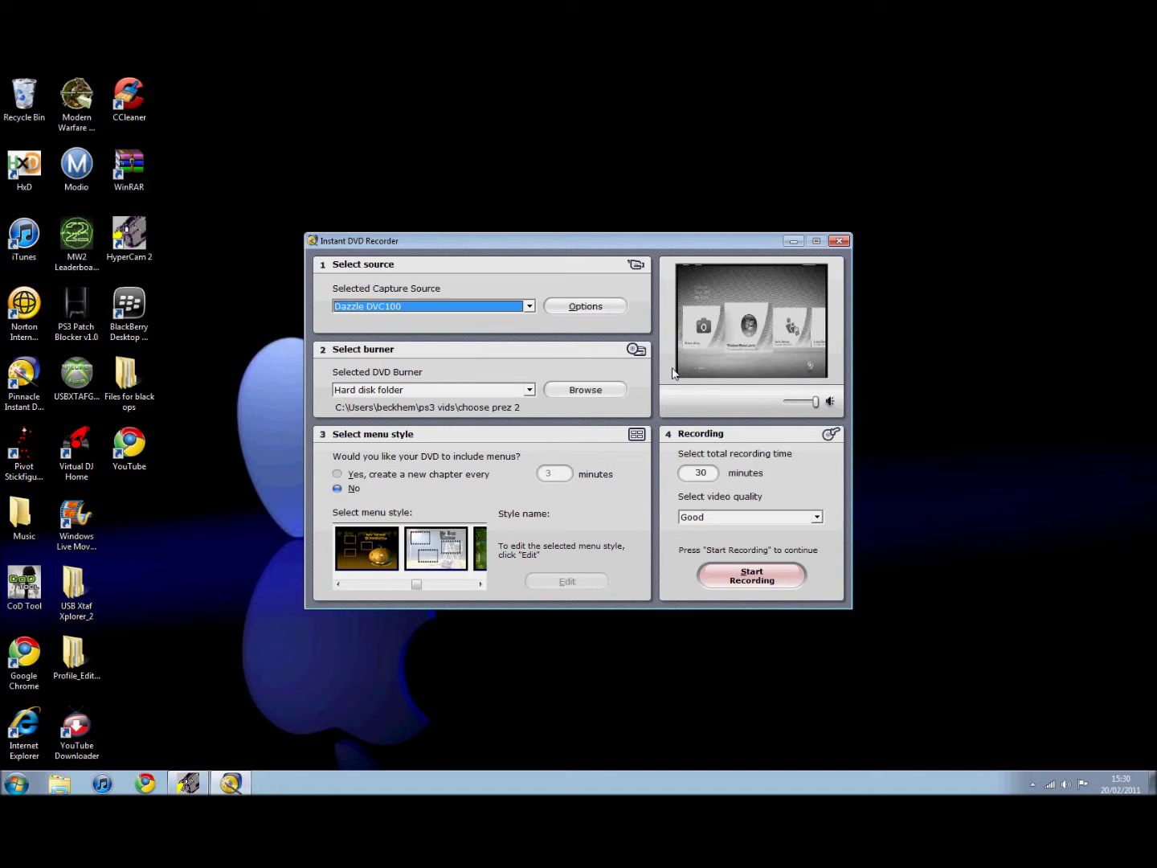
Step: Run AMCap, dismiss its preview-stream error and close it to restore colour preview
left_click(14, 784)
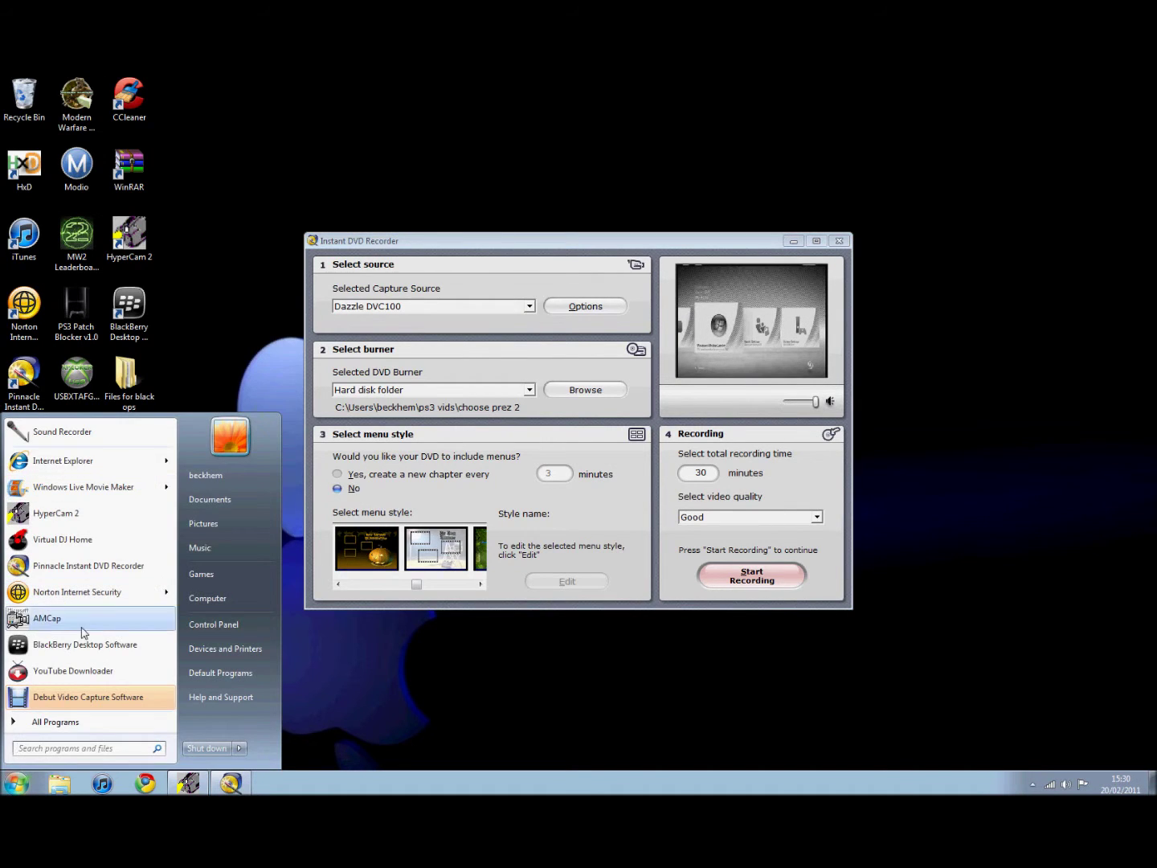
left_click(47, 617)
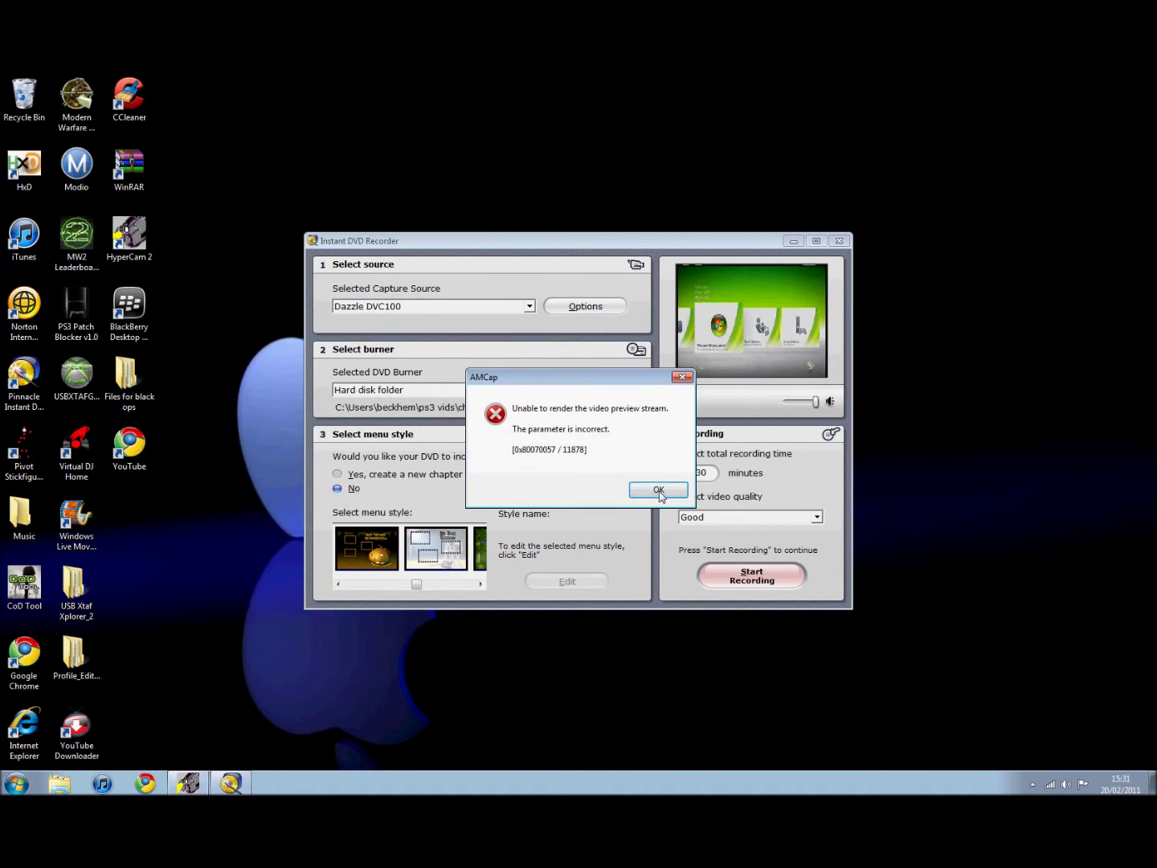
left_click(658, 491)
left_click(469, 119)
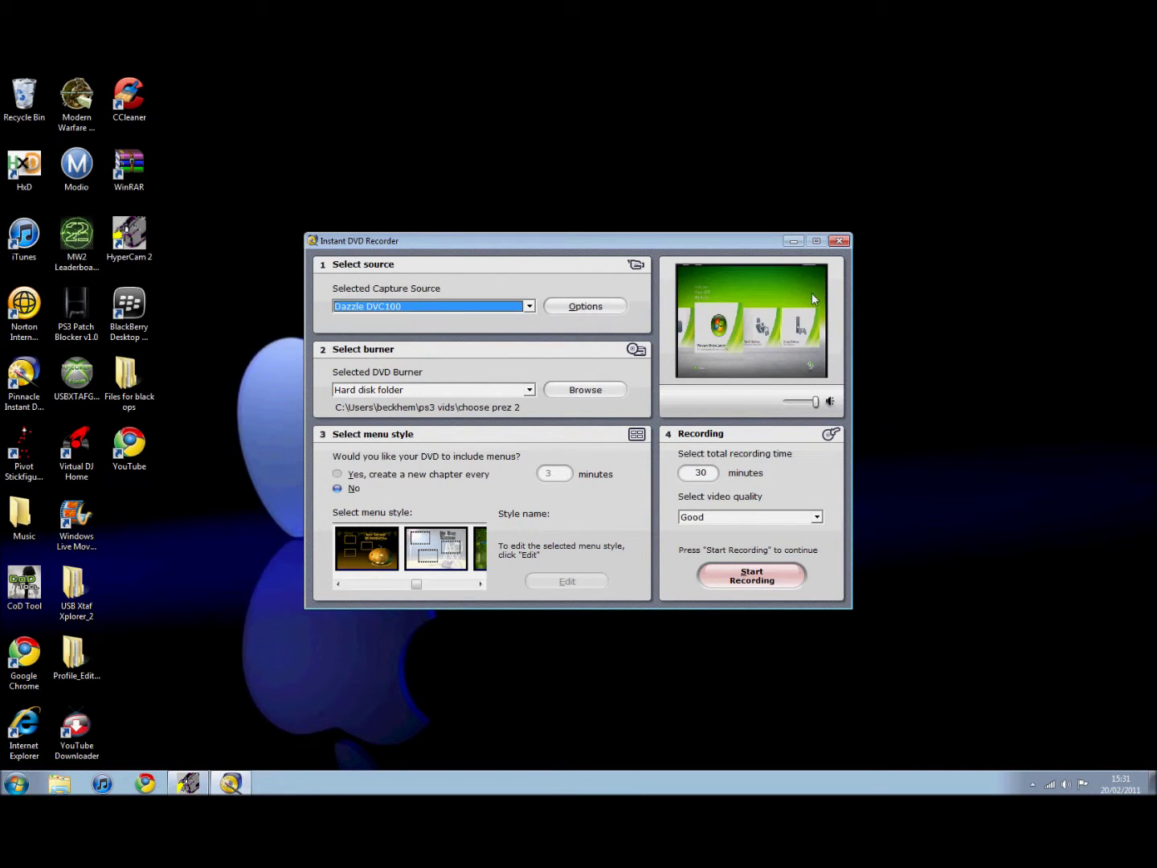